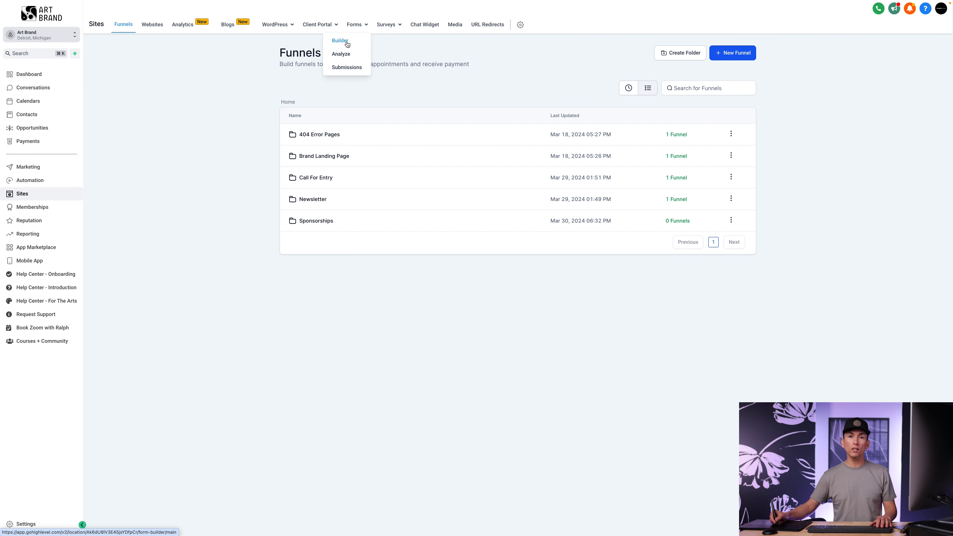
Go to the form builder and start a new form from scratch.
left_click(347, 43)
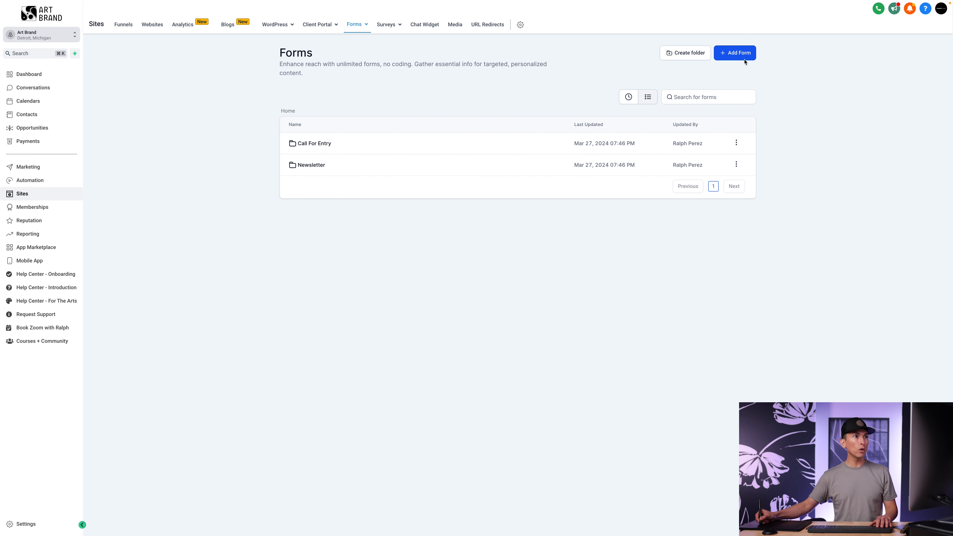
left_click(742, 55)
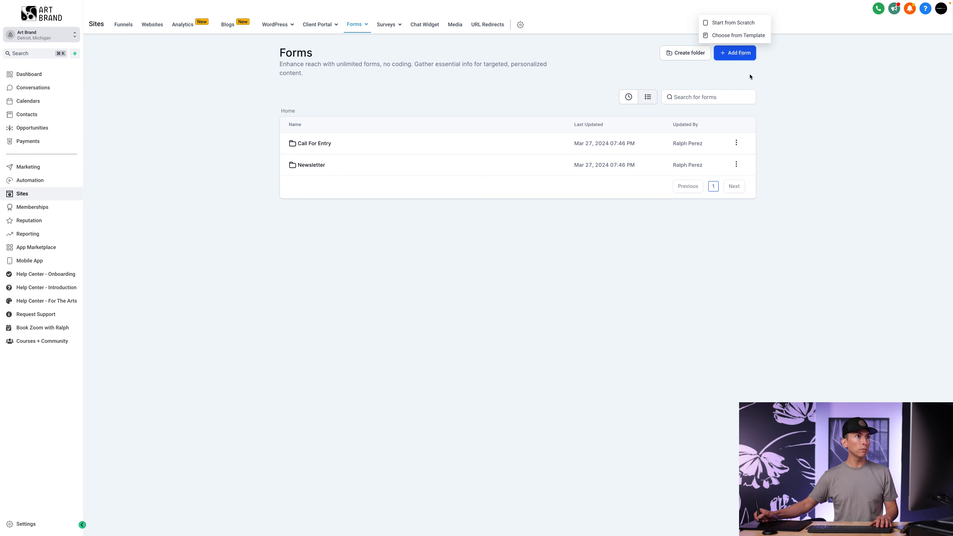
left_click(740, 25)
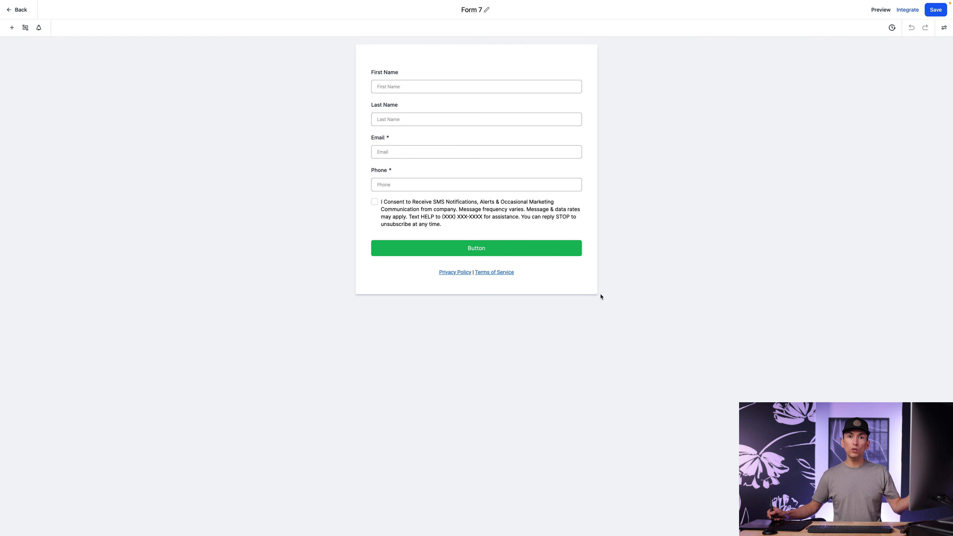
Open the form elements, review the available custom fields, and return to the quick-add elements.
left_click(13, 29)
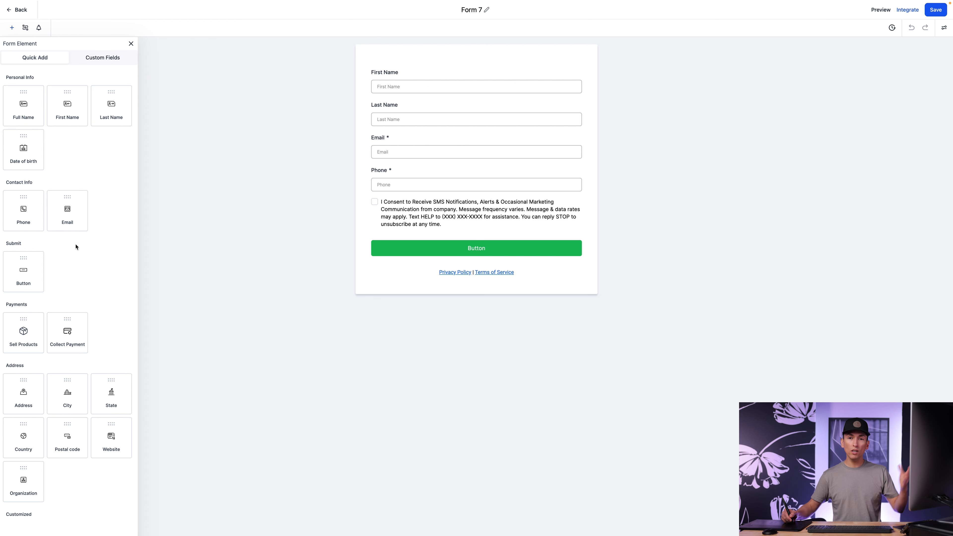
left_click(100, 61)
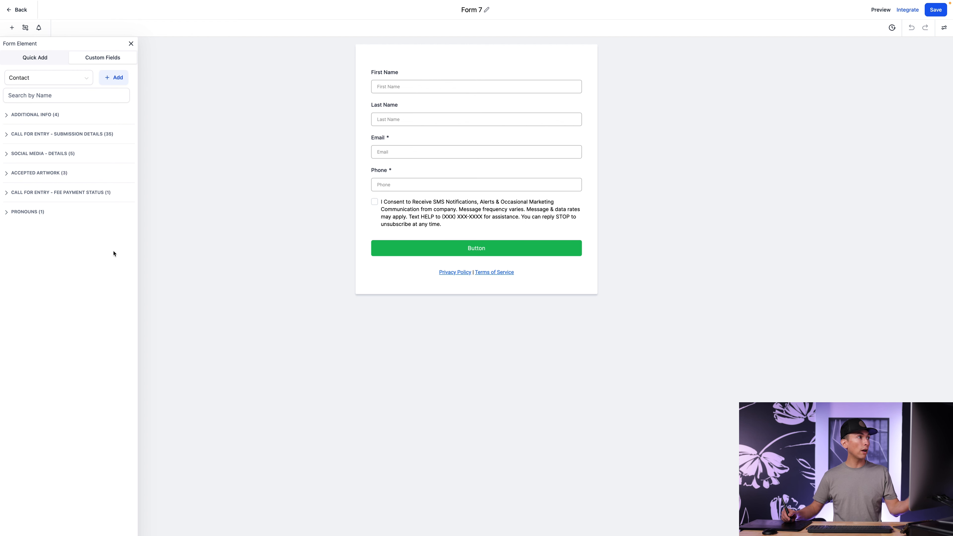
left_click(42, 60)
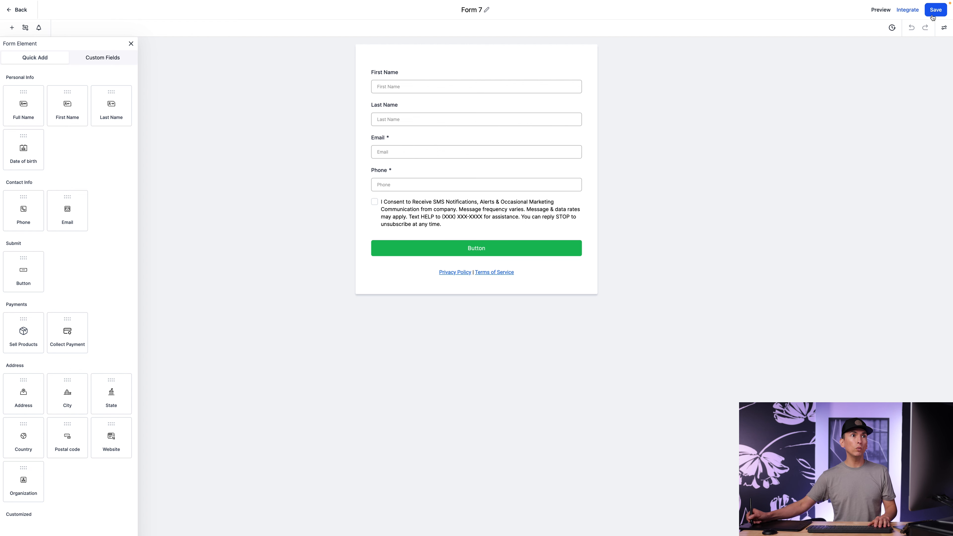
Set the input style in the form's layout styles to Line.
left_click(945, 32)
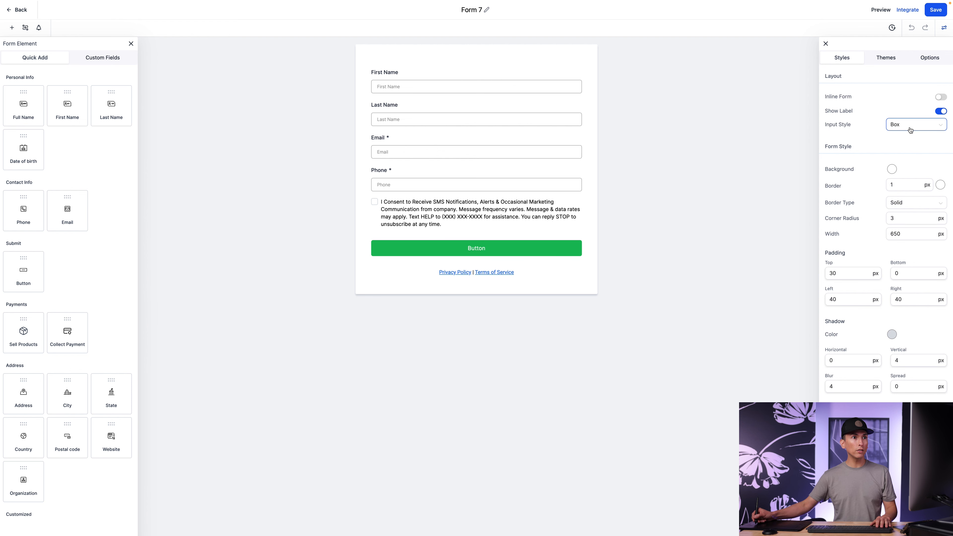
left_click(894, 128)
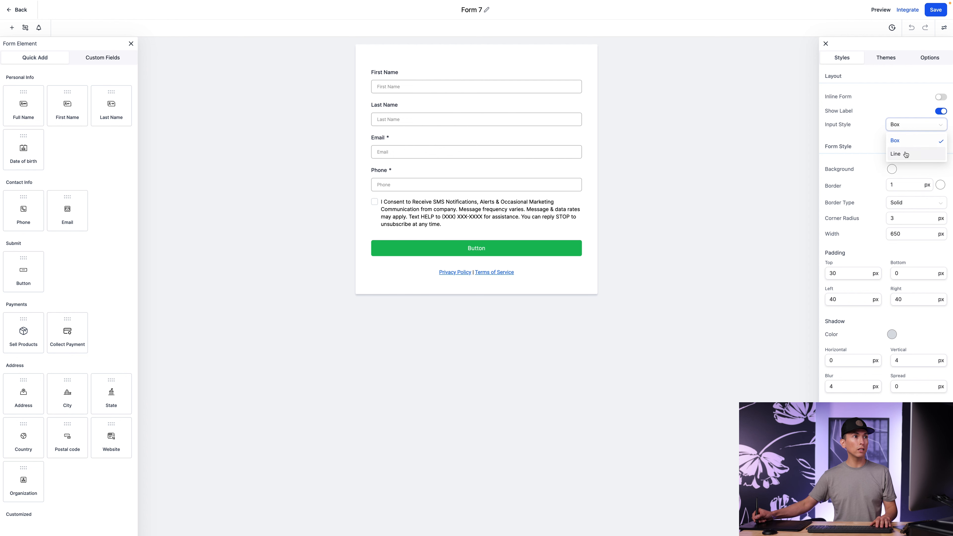
left_click(904, 154)
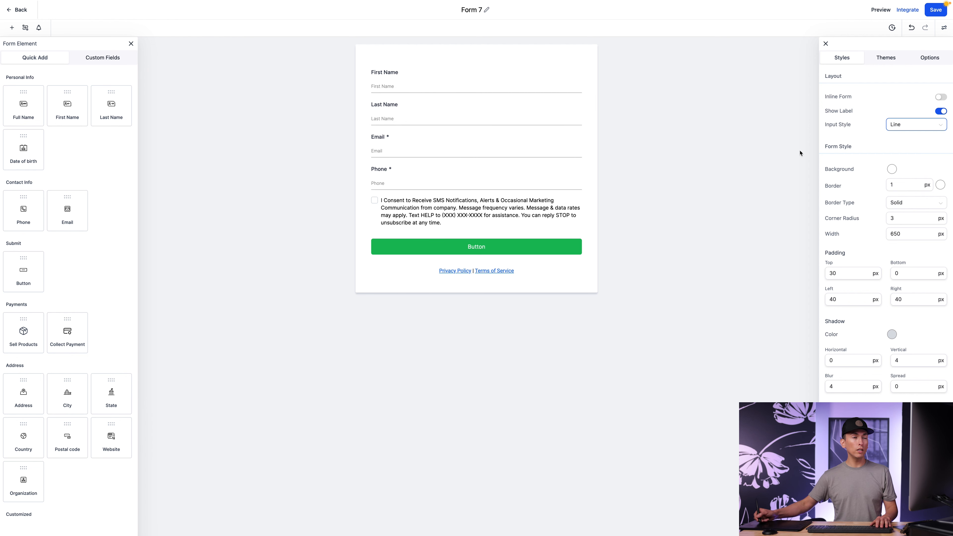
Replace the First Name and Last Name fields with a Full Name field above Email.
left_click(416, 79)
left_click(582, 70)
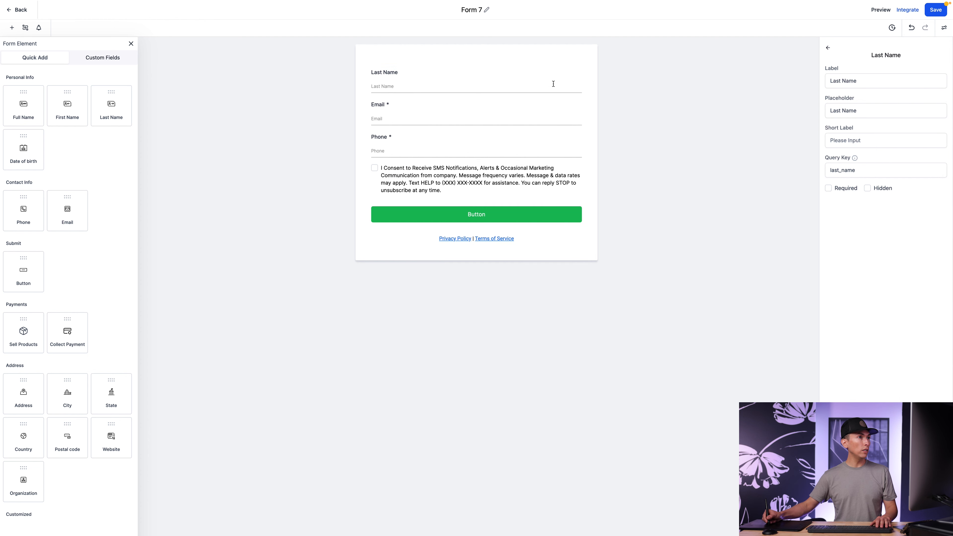
left_click(553, 84)
left_click(581, 68)
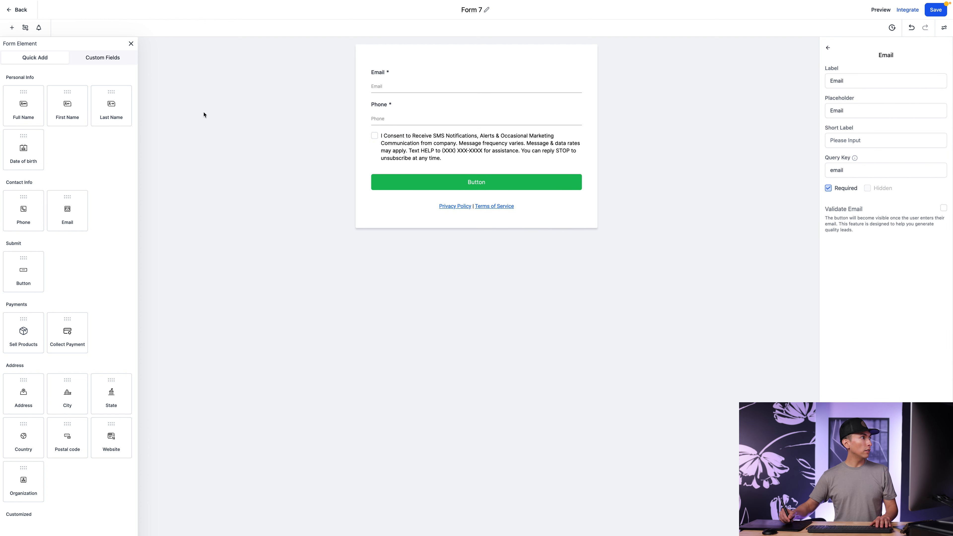
left_click_drag(23, 105, 445, 82)
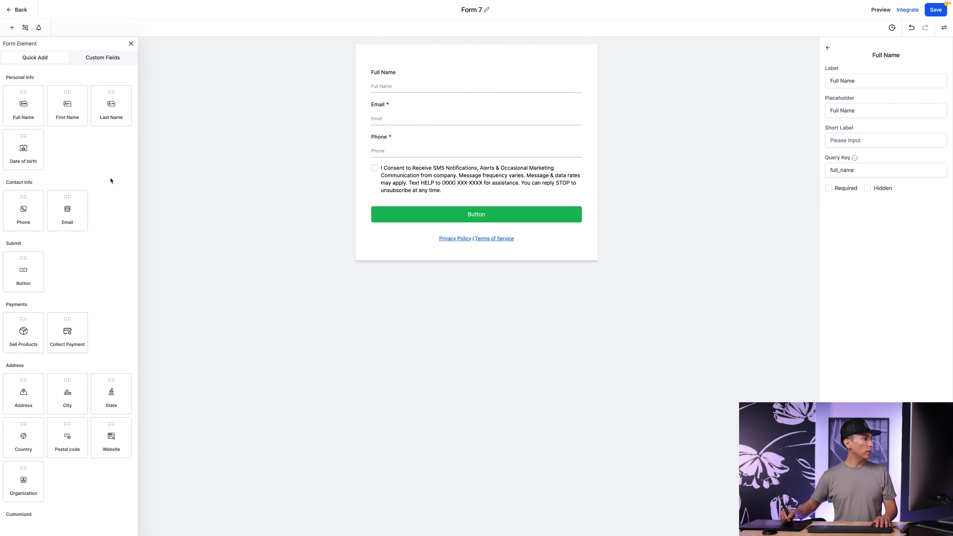
Add a Collect Payment element between the Phone field and the consent checkbox.
mouse_move(67, 334)
left_mouse_down()
mouse_move(177, 263)
mouse_move(247, 198)
mouse_move(74, 334)
left_mouse_up()
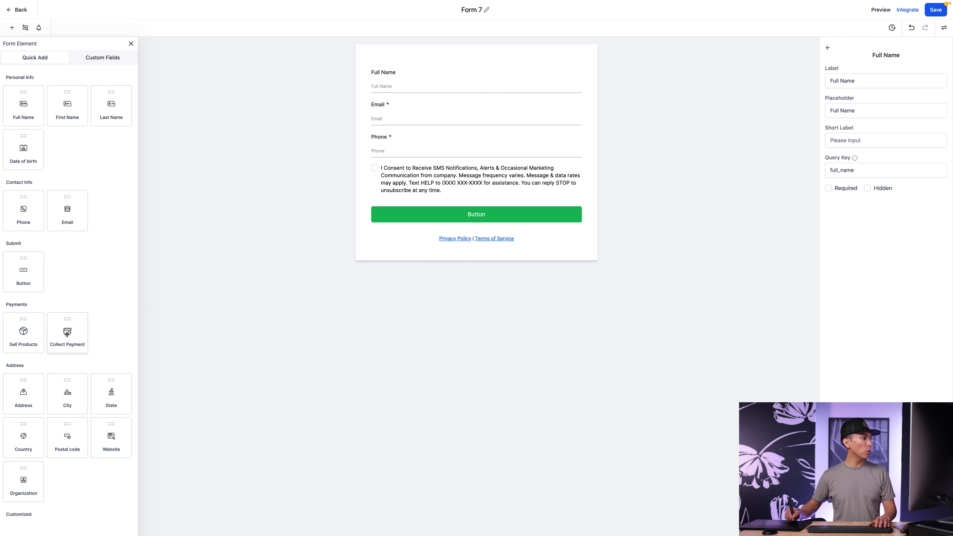
left_click_drag(69, 335, 426, 187)
left_click(580, 202)
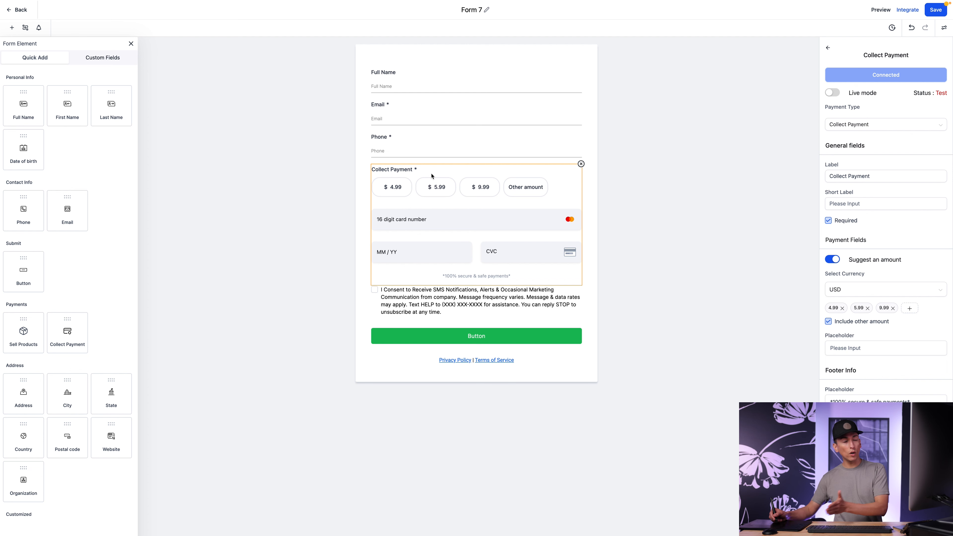
Remove the suggested amounts 4.99, 5.99 and 9.99 from the Collect Payment element.
left_click(842, 308)
left_click(843, 309)
left_click(842, 308)
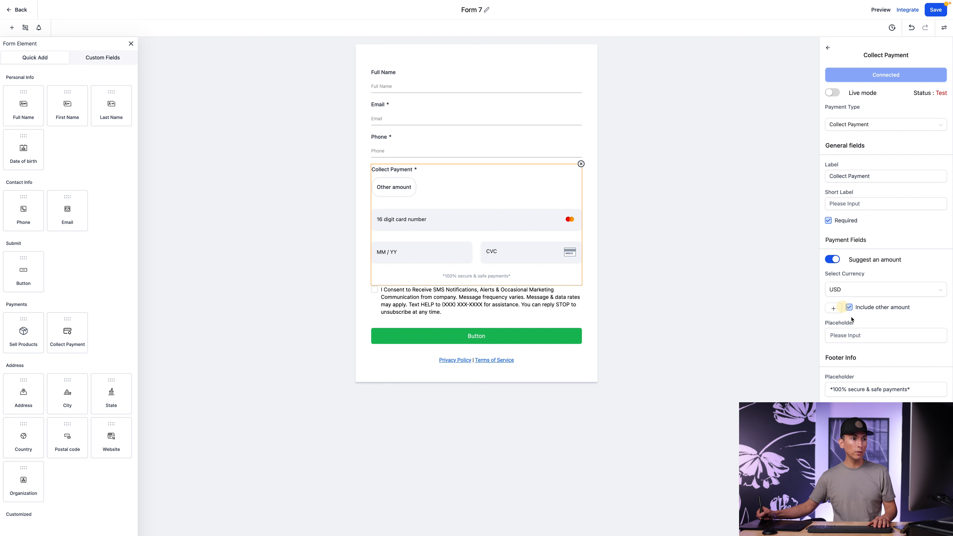
Add suggested payment amounts of 5, 15, 25, 50 and 100 USD to the Collect Payment element.
left_click(835, 308)
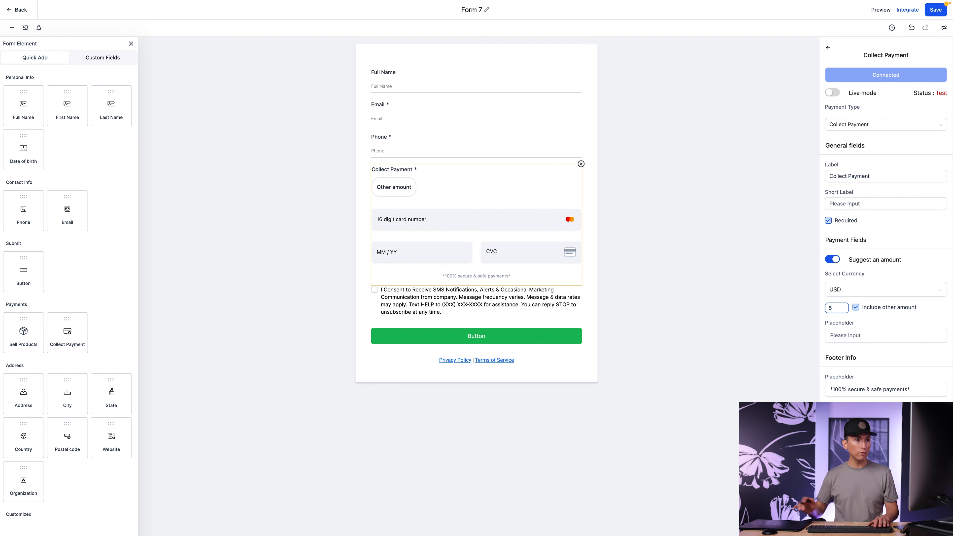
left_click(931, 307)
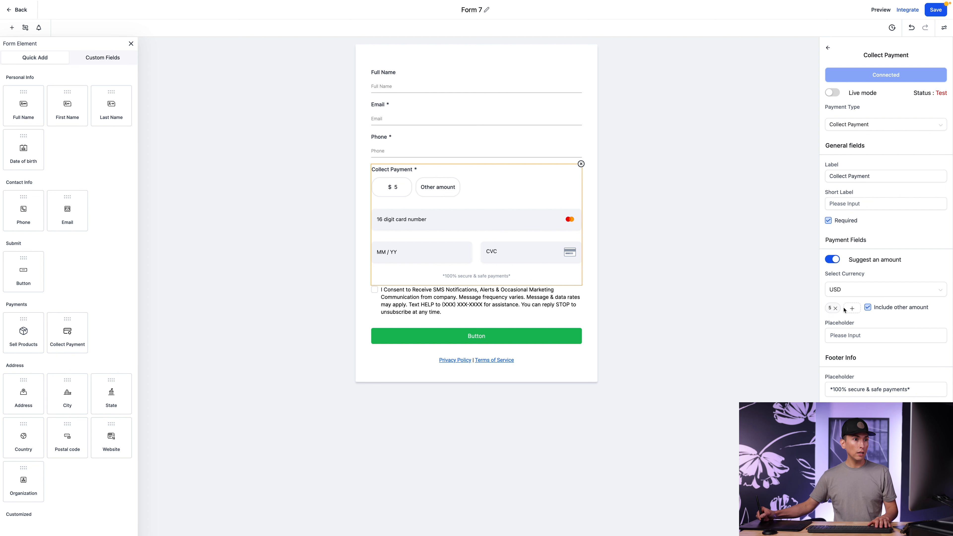
left_click(851, 309)
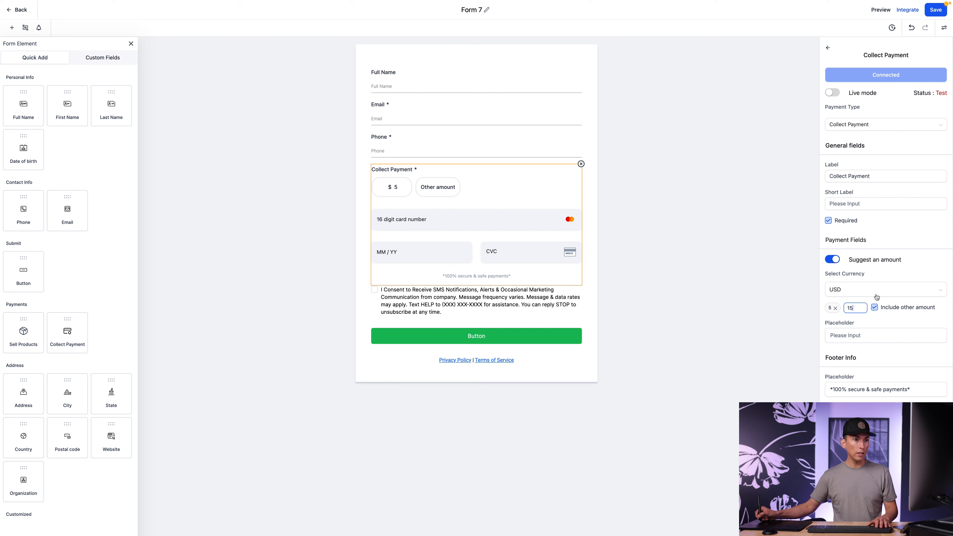
left_click(944, 308)
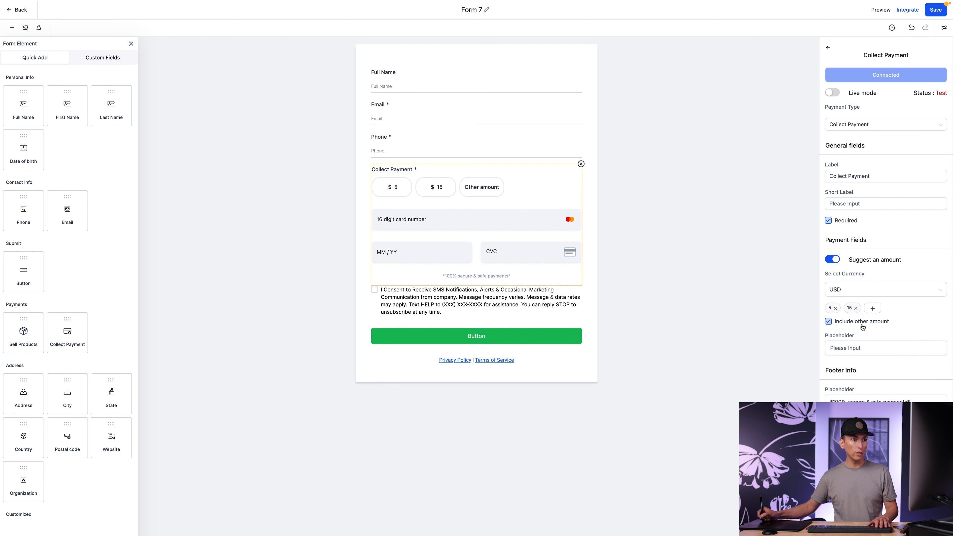
left_click(873, 308)
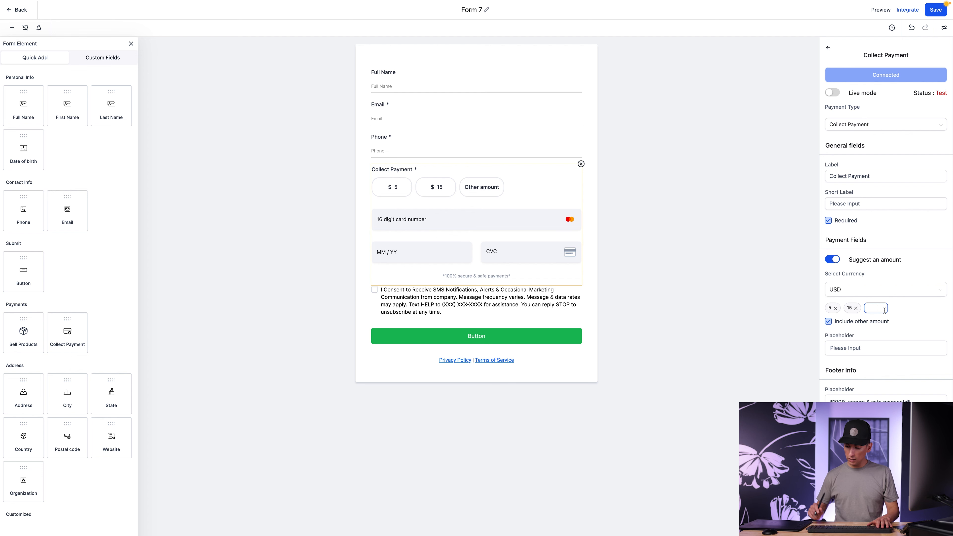
type("25")
key("Return")
left_click(895, 309)
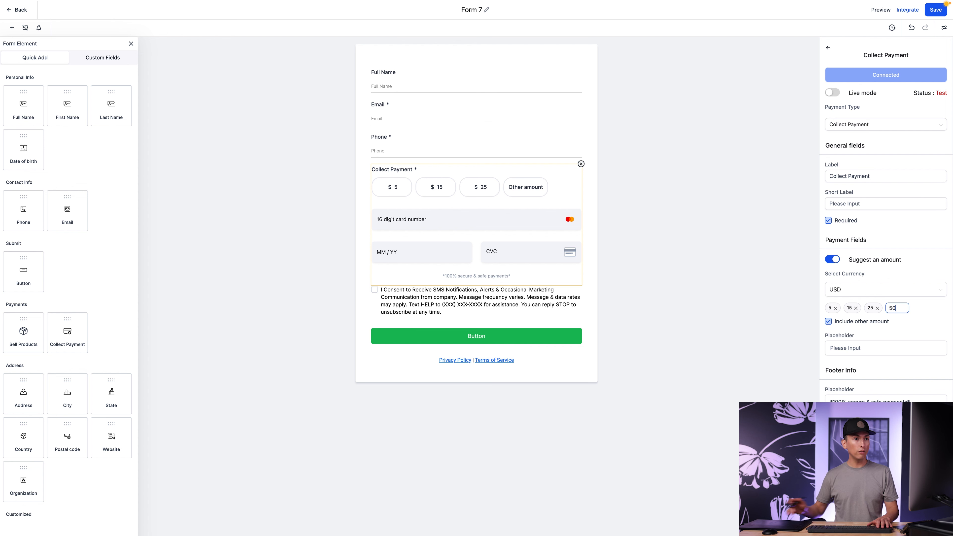
key("Return")
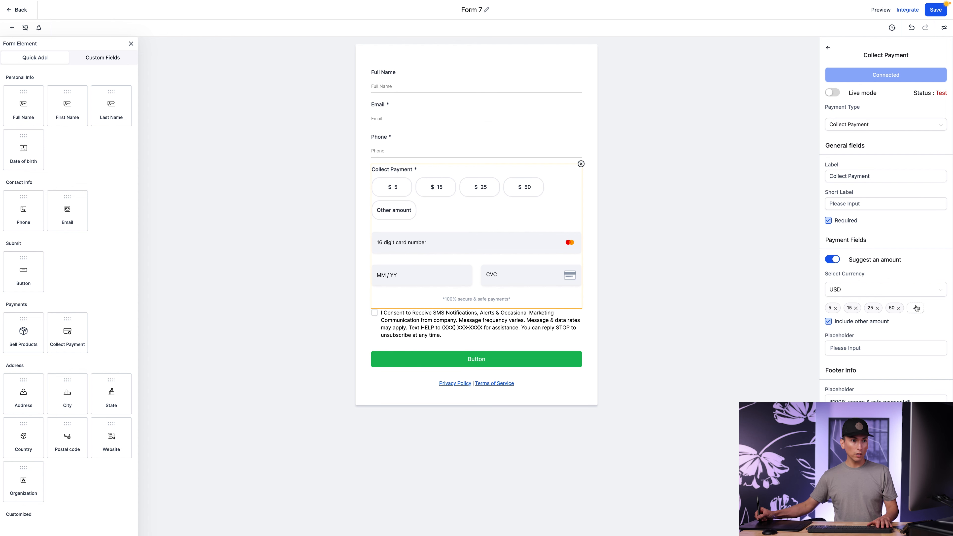
left_click(919, 308)
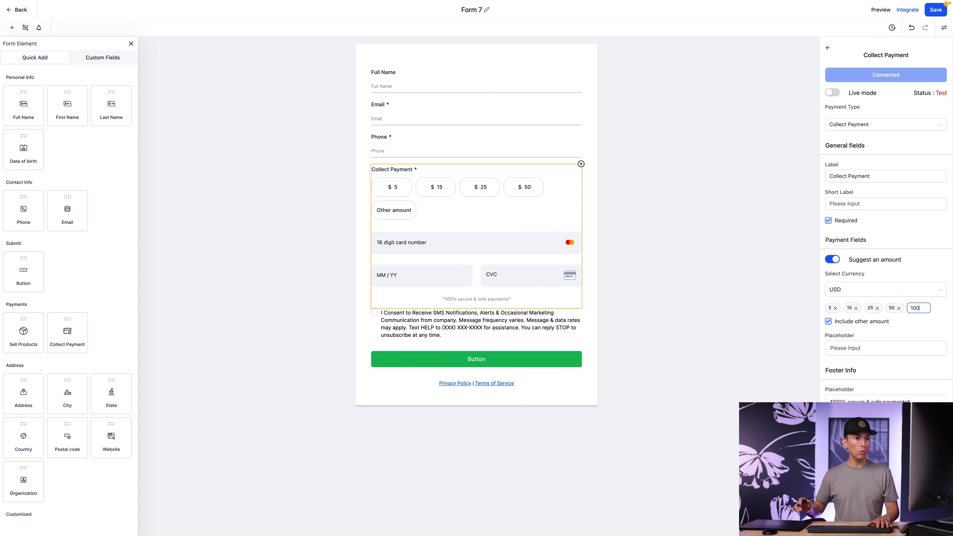
key("Return")
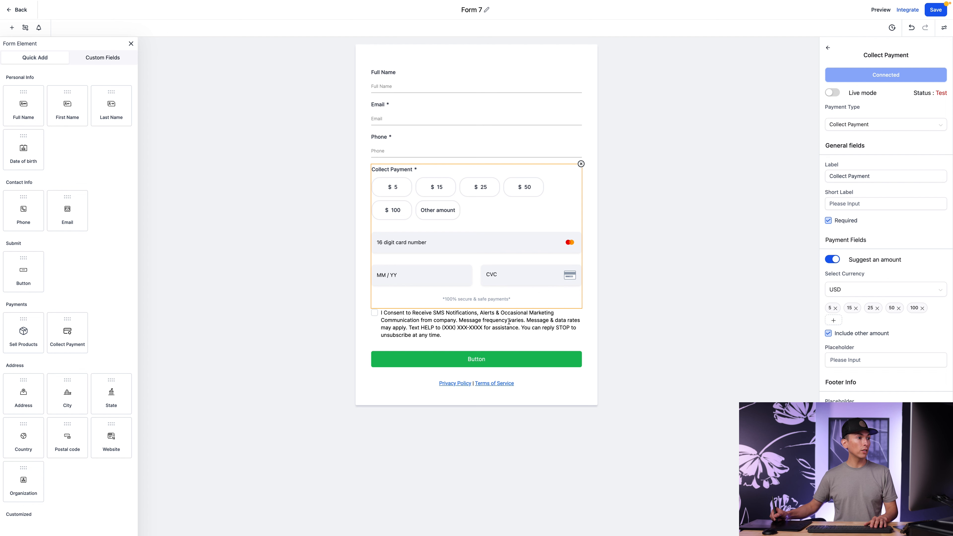
Review the consent checkbox's terms text and its Required setting.
left_click(498, 326)
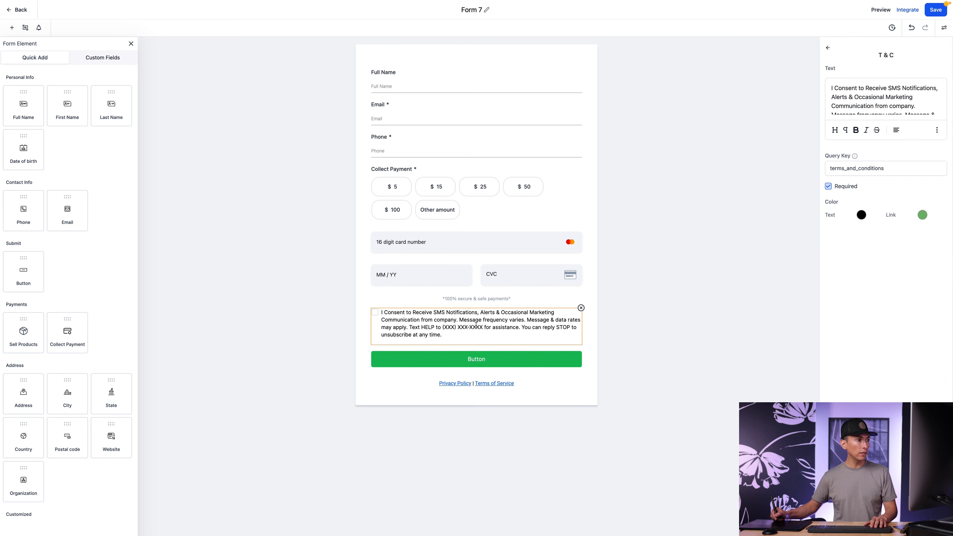
left_click_drag(842, 86, 910, 103)
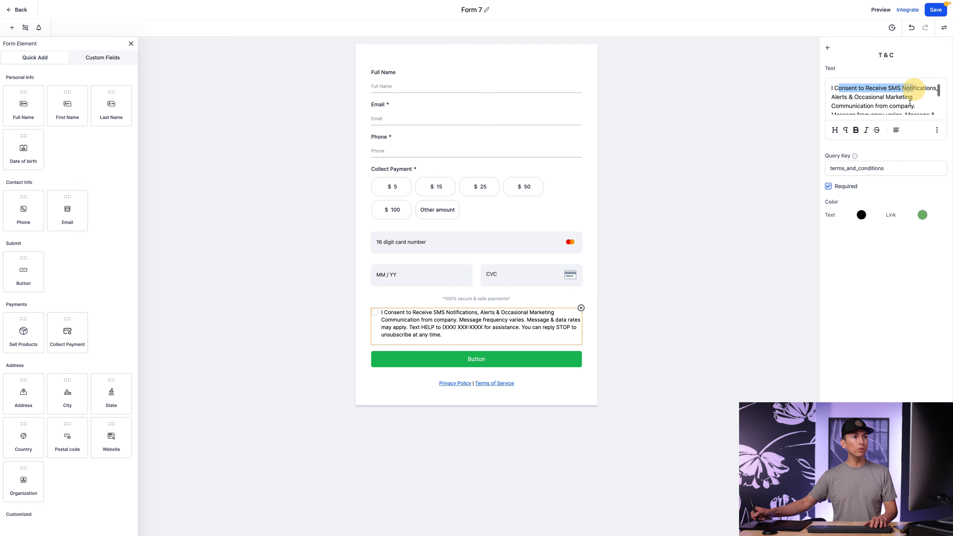
left_click(829, 187)
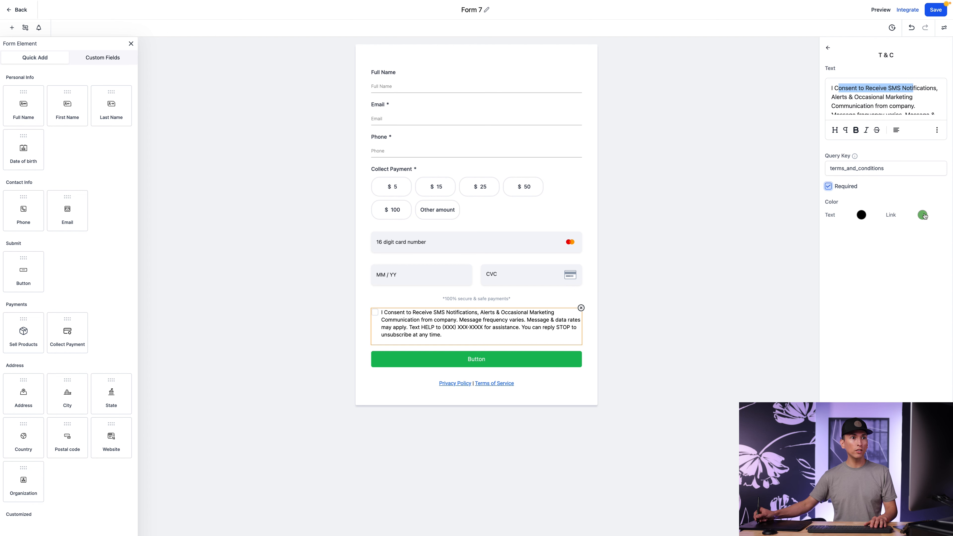
Set the submit button's background color to black (#000000FF) and save the form.
left_click(543, 361)
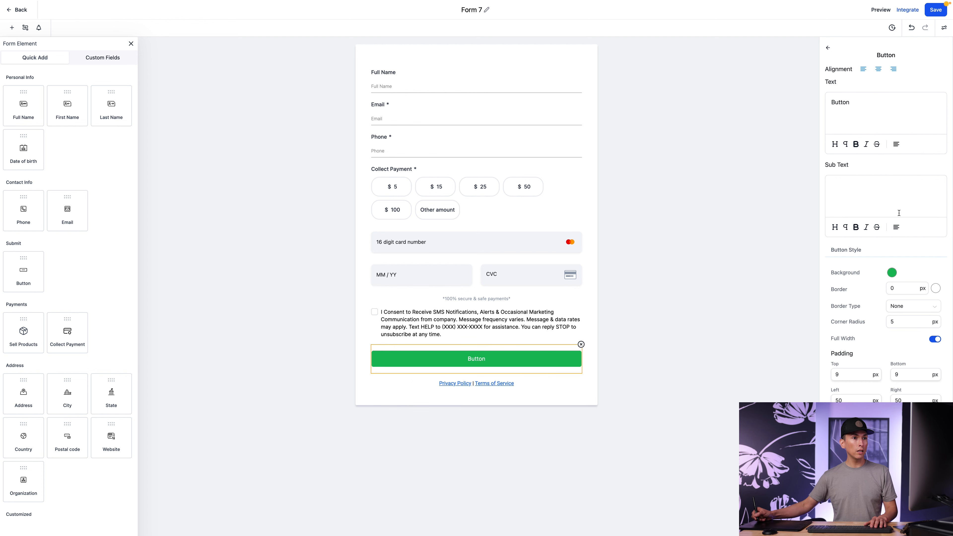
left_click(892, 273)
left_click_drag(863, 330, 847, 353)
left_click(841, 356)
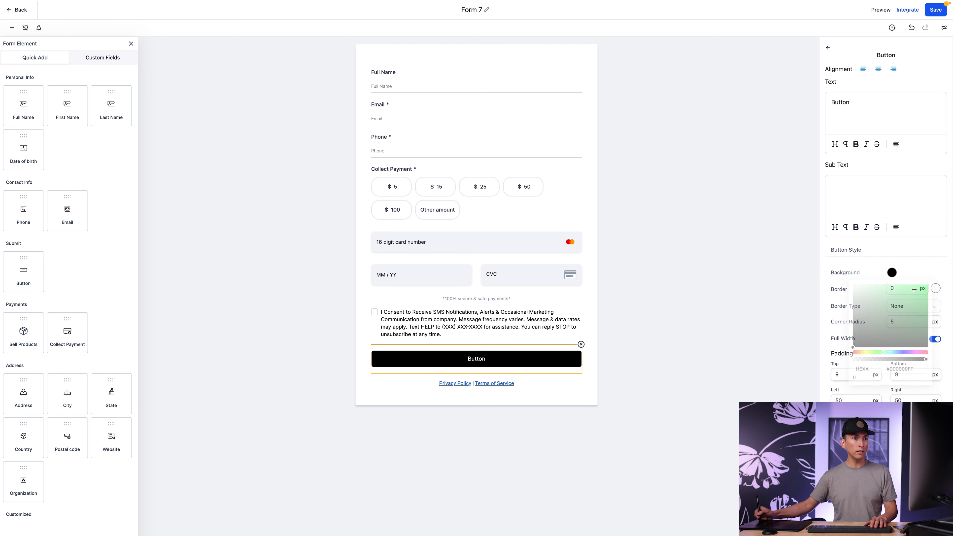
scroll(900, 344, "down", 5)
scroll(893, 346, "down", 1)
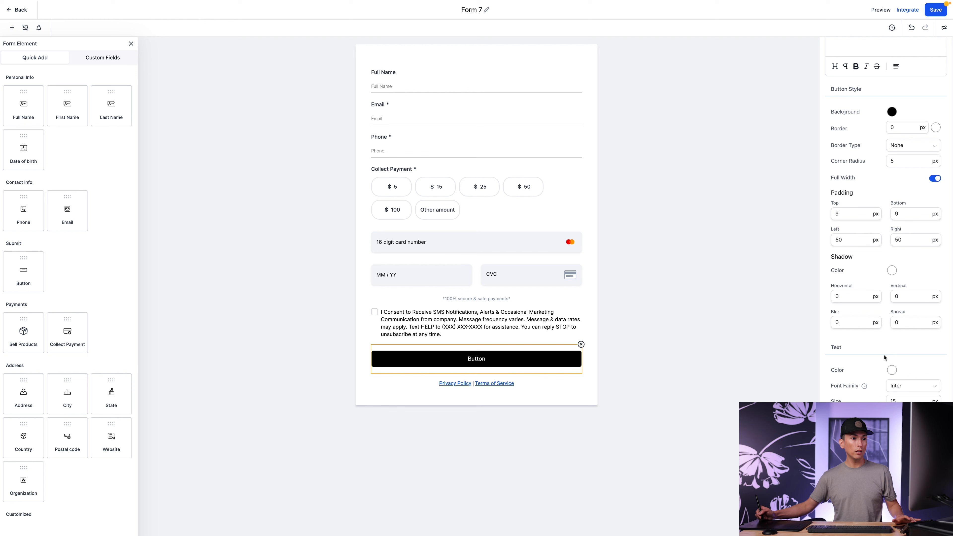
scroll(878, 375, "up", 4)
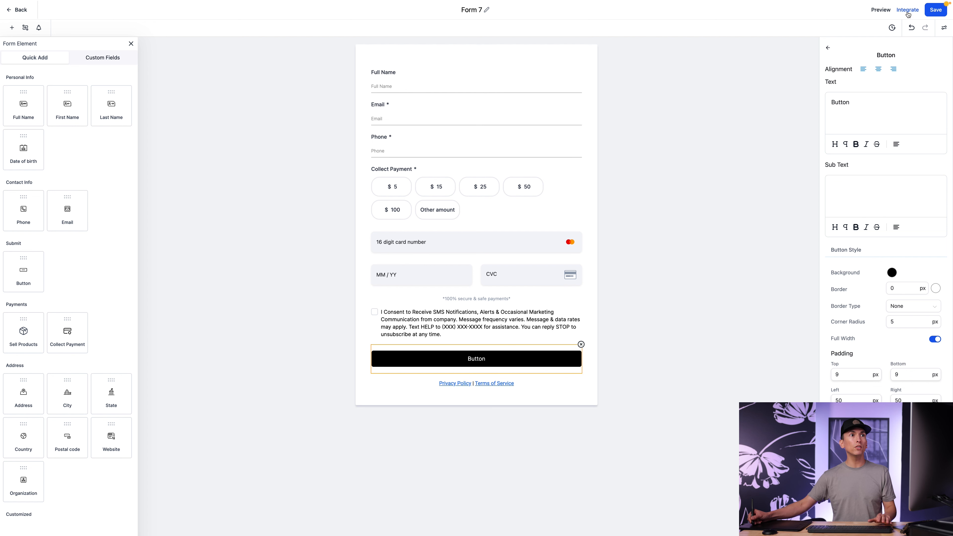
left_click(937, 12)
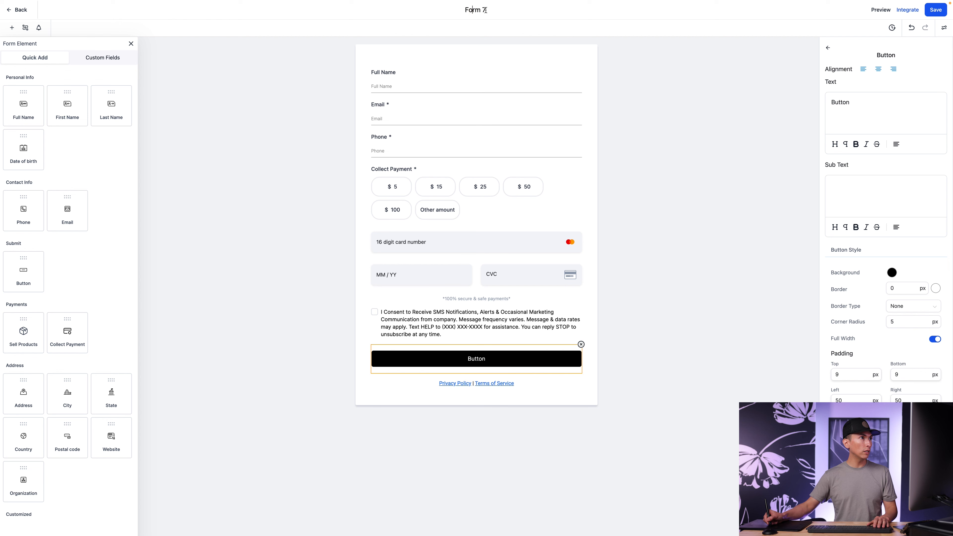
Rename the form as "Donation Form" and save it.
left_click(472, 9)
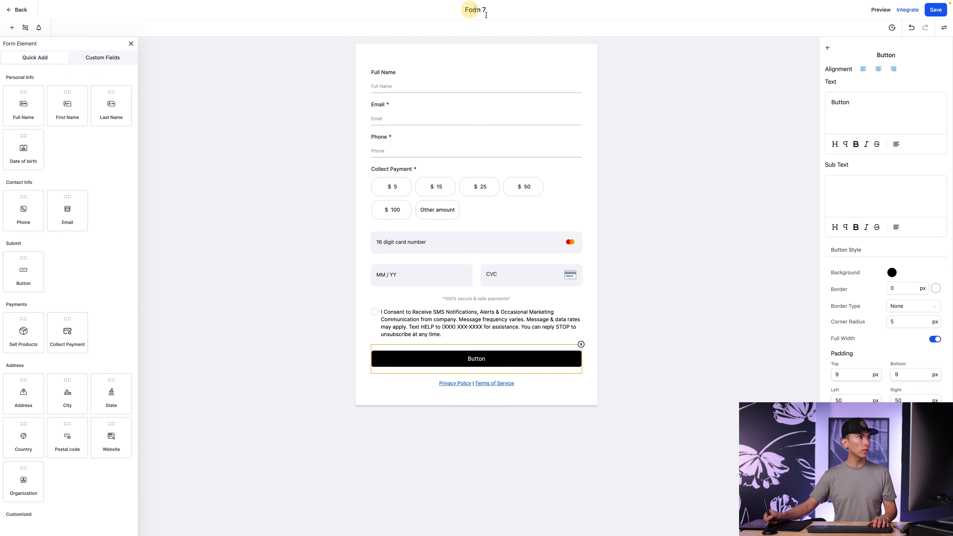
triple_click(476, 10)
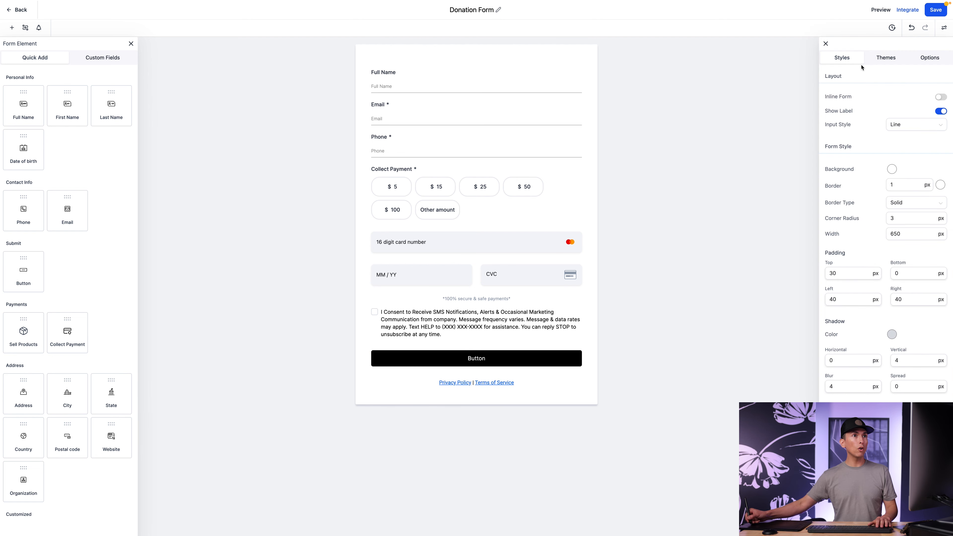
left_click(936, 12)
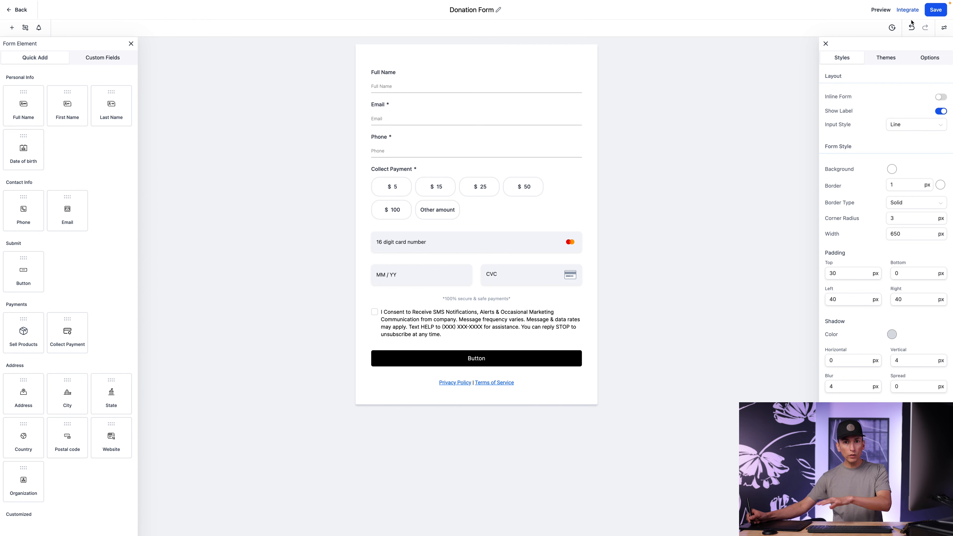
Open the form's integration options and examine the sticky sidebar, polite slide-in, popup and inline embed layouts.
left_click(909, 10)
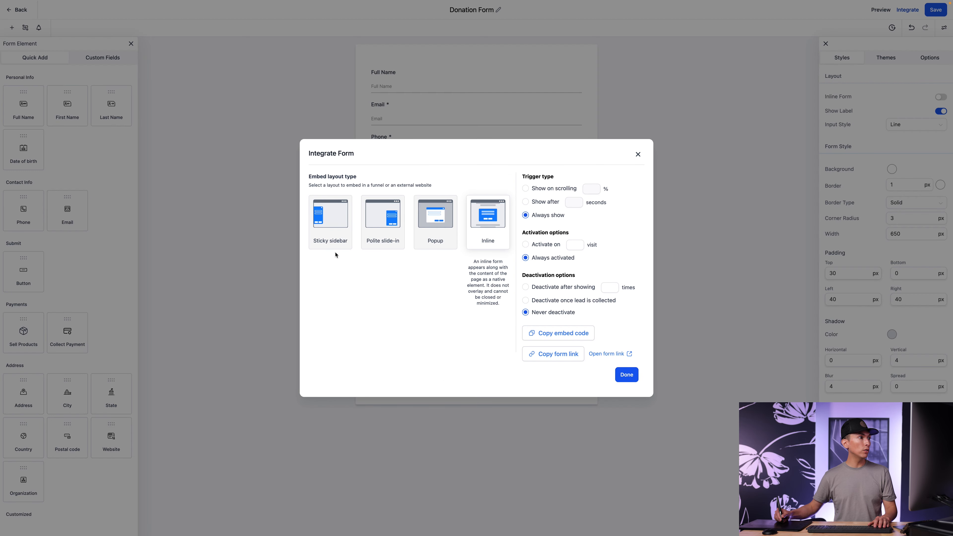
mouse_move(333, 234)
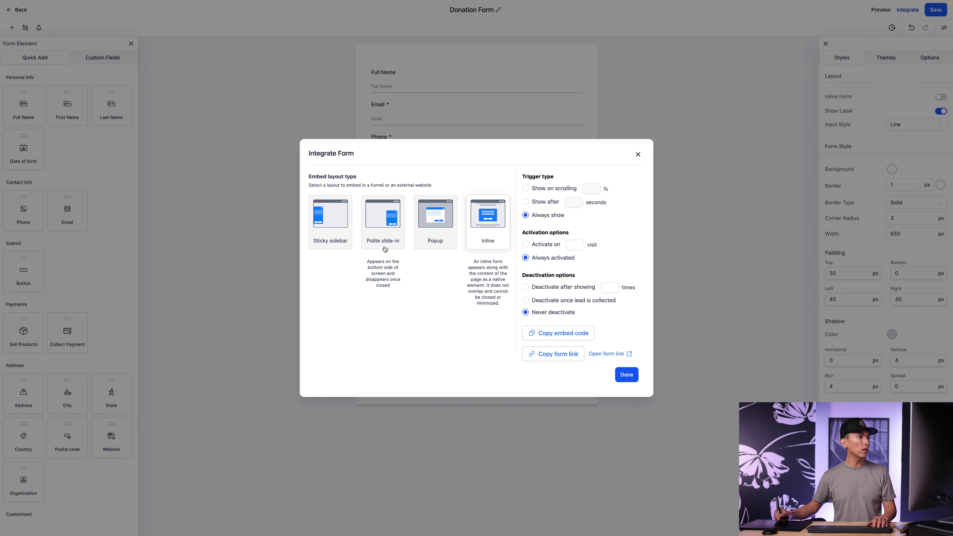
mouse_move(442, 244)
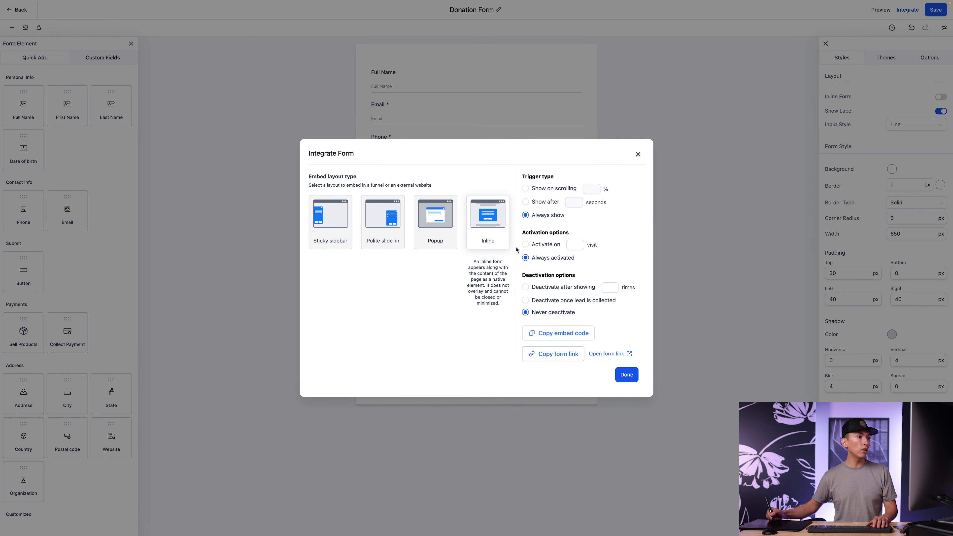